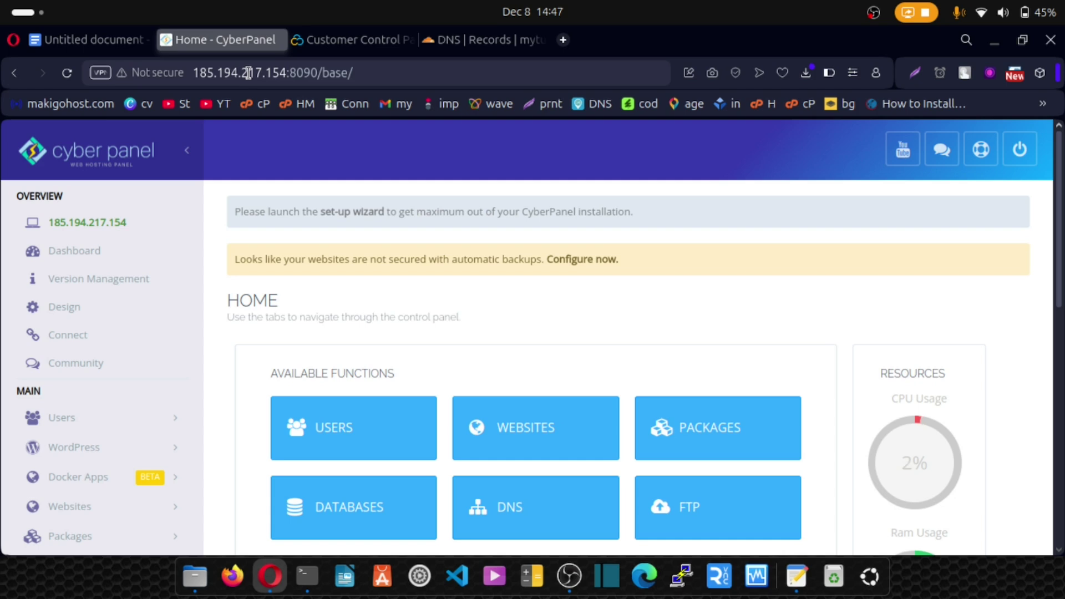
- Review the Video 6 'Setting up rDNS' and Video 7 titles in the training video list
click(79, 38)
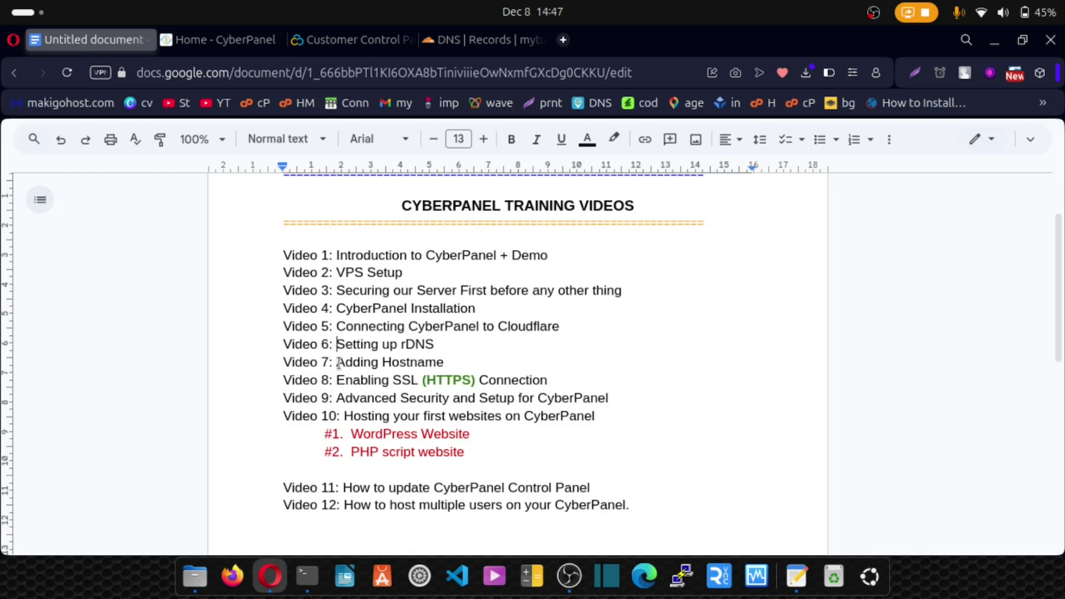
drag(336, 345, 434, 345)
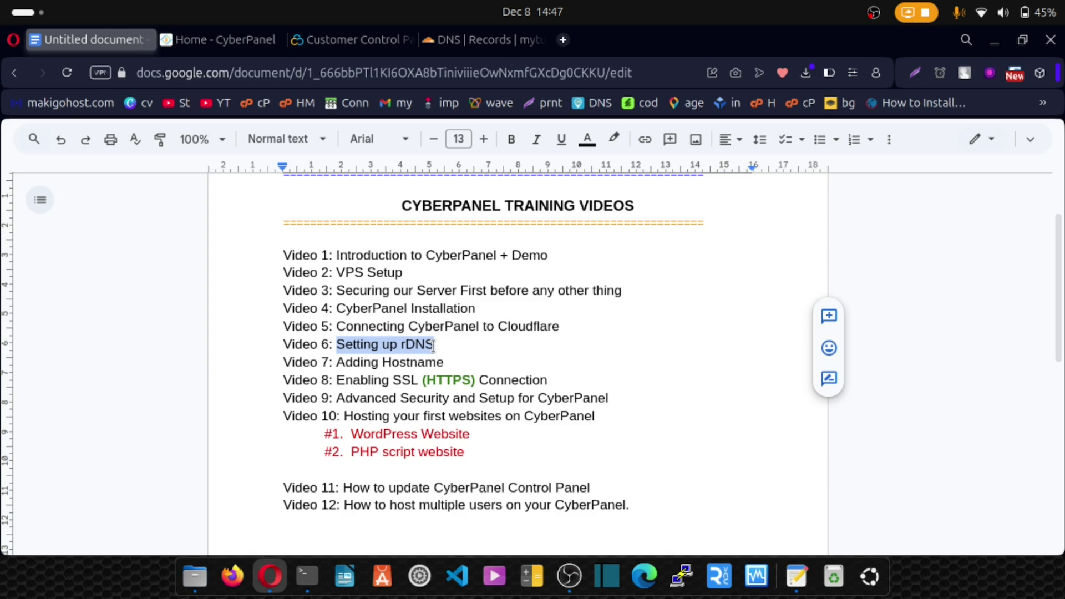
click(433, 345)
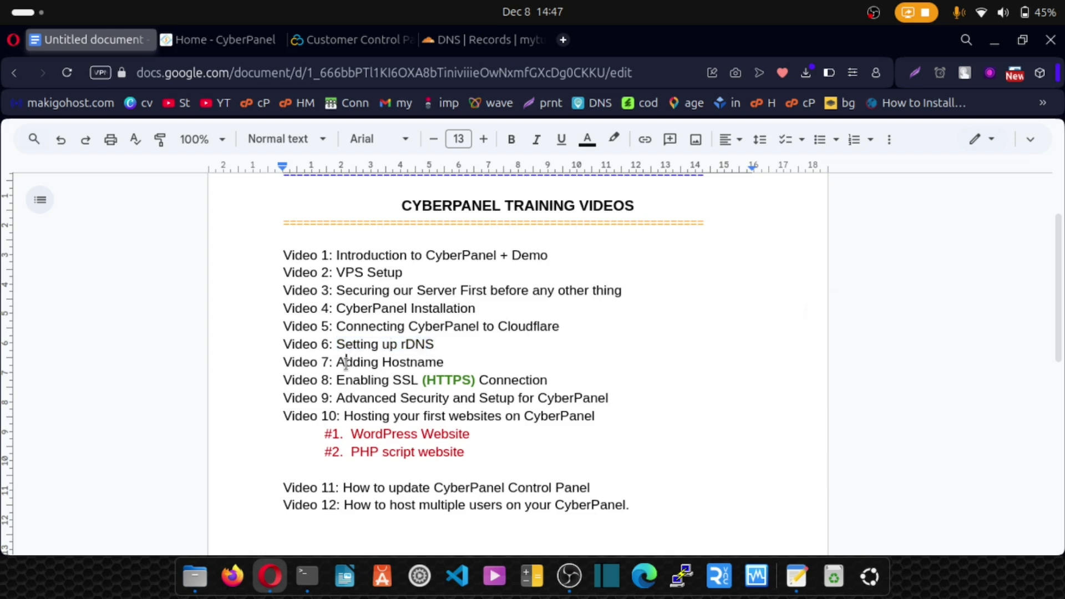
drag(345, 363, 438, 363)
click(442, 363)
- Enter server1.mytutorialz.xyz as the wizard's hostname, then view the Cloudflare DNS records
click(205, 41)
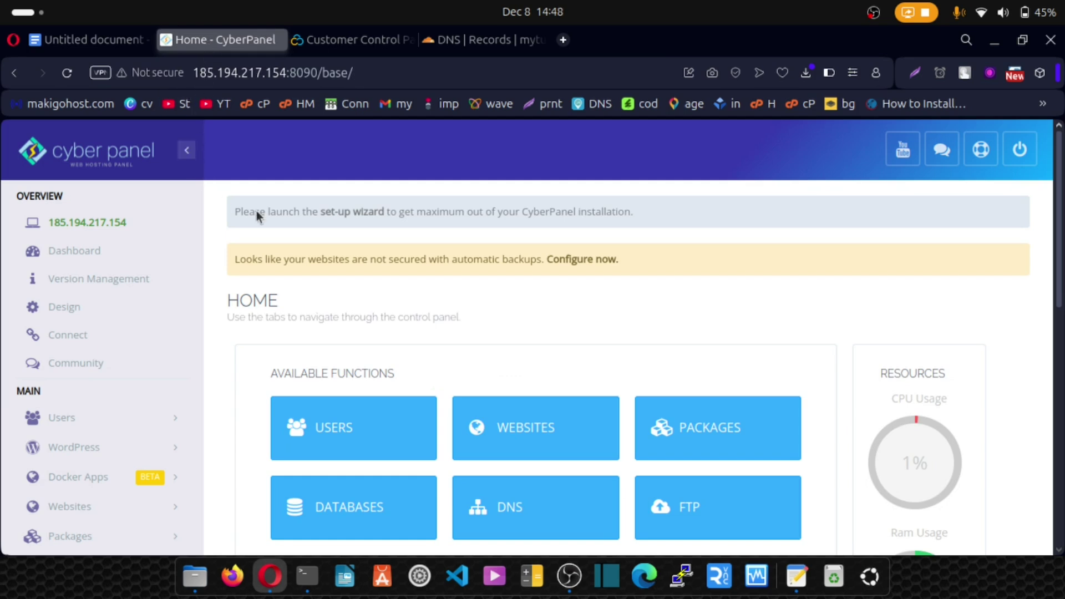
click(339, 213)
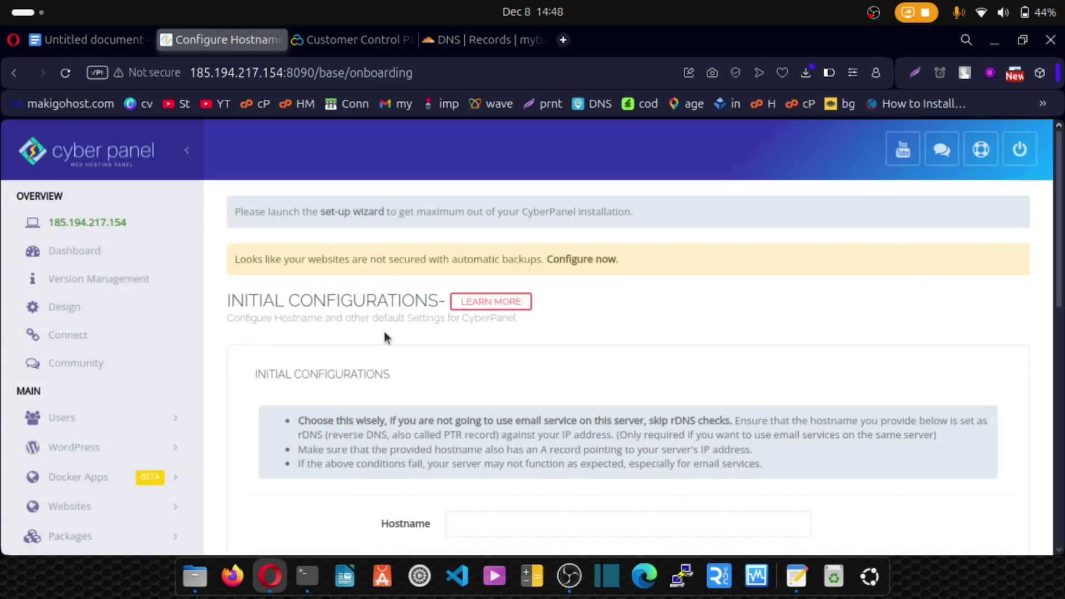
scroll(385, 332, down, 2)
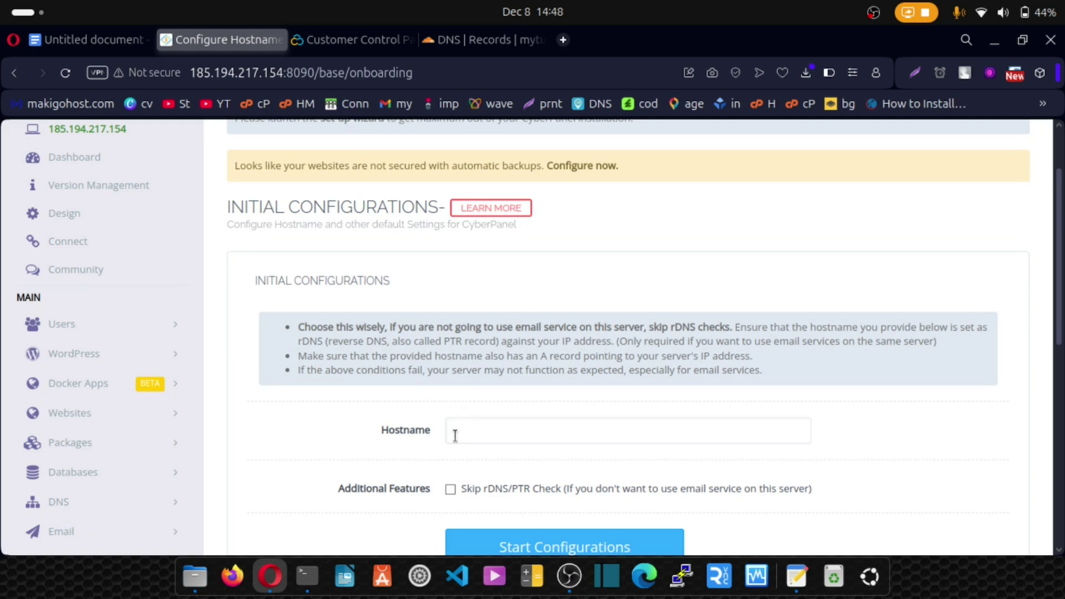
click(505, 435)
text(server1.mytutorialz.xyz)
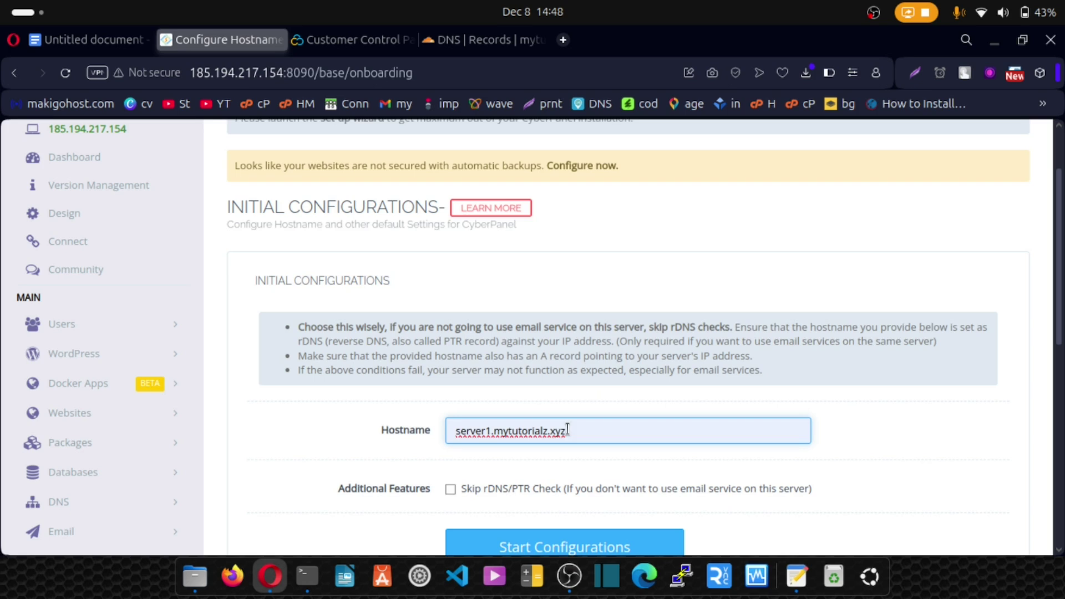
drag(565, 430, 469, 431)
click(469, 432)
click(462, 41)
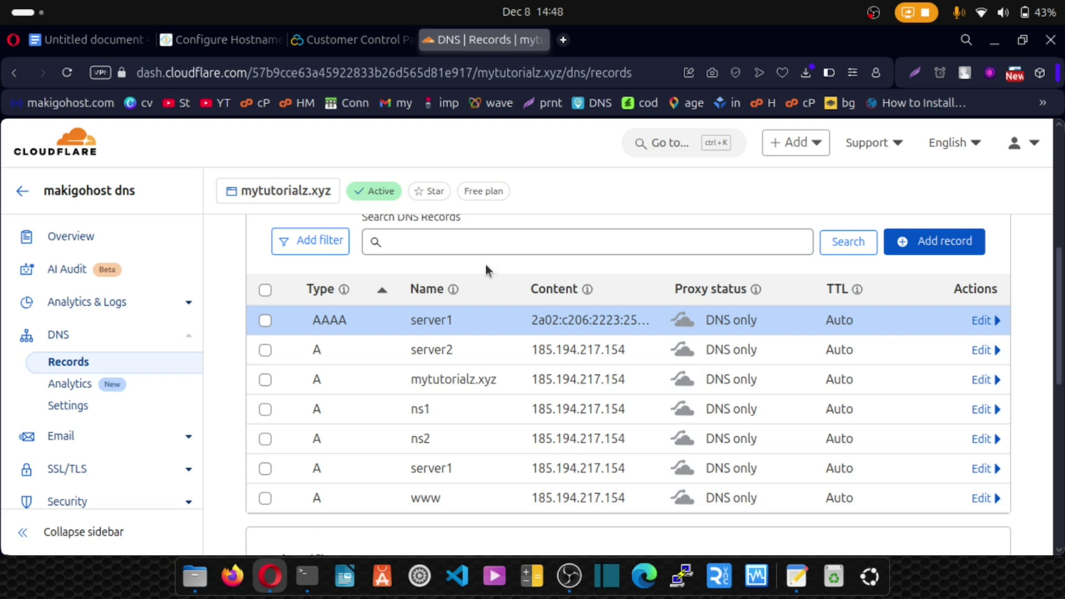
- Switch back to the CyberPanel training video document with Ctrl+1
key(ctrl+1)
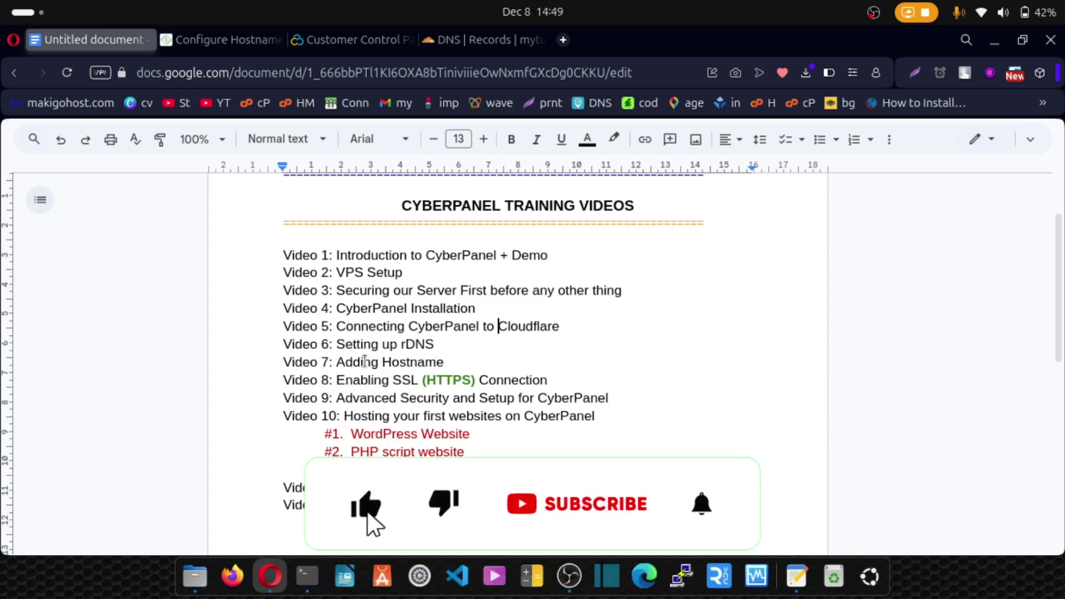
- Apply the server1.mytutorialz.xyz hostname configuration and wait for Completed [200]
click(221, 35)
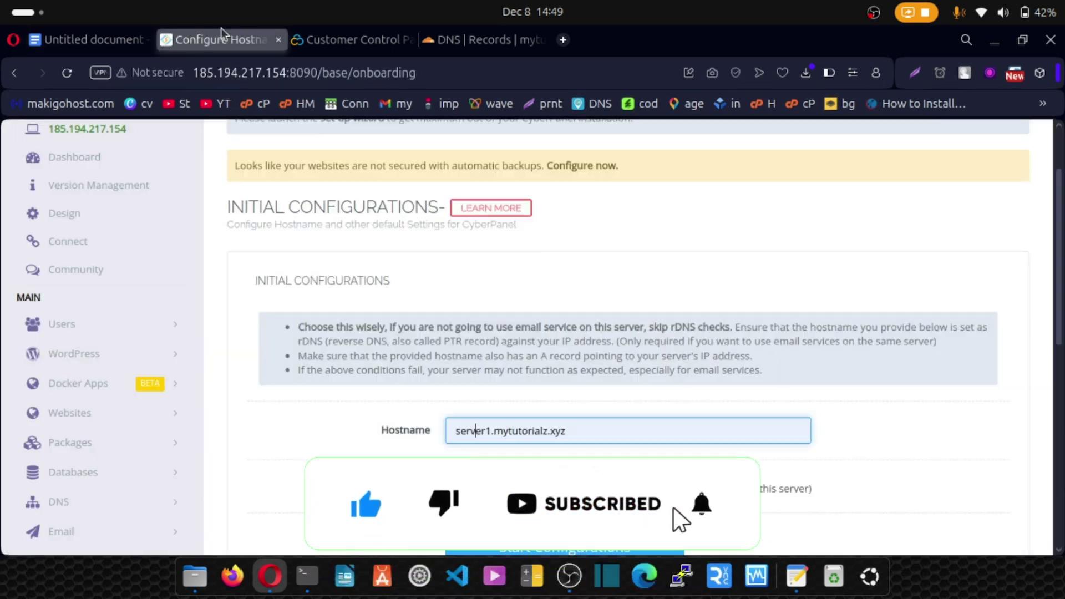
scroll(450, 388, down, 2)
click(450, 396)
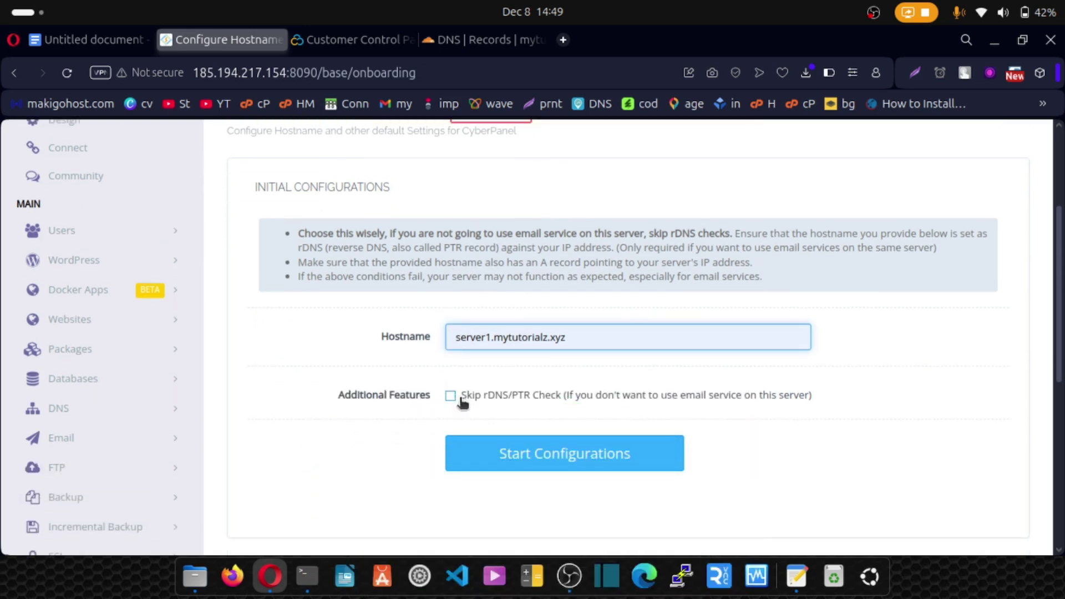
click(529, 461)
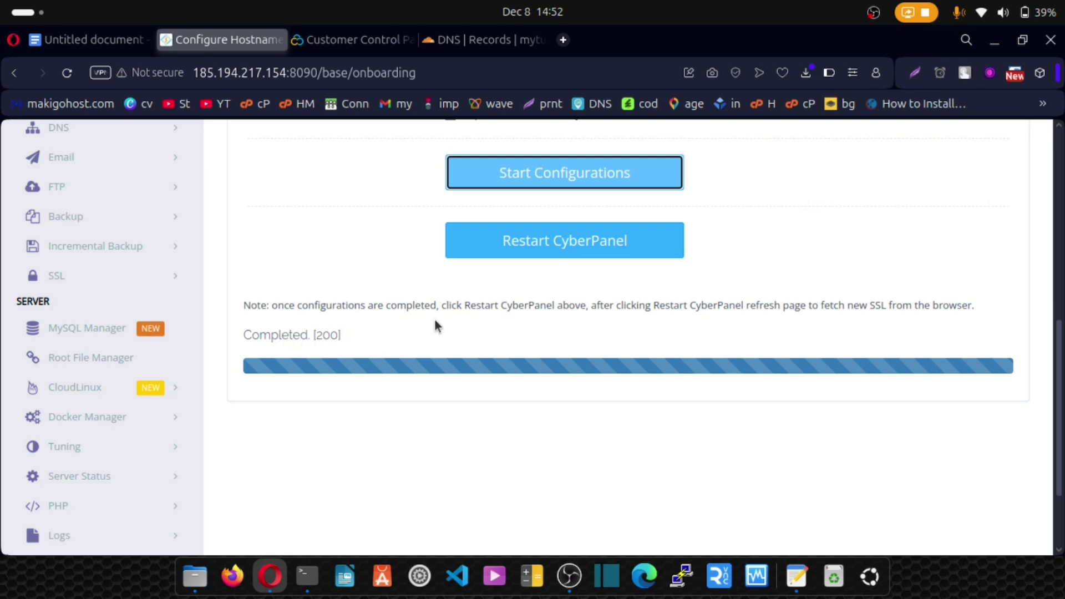
scroll(390, 346, up, 4)
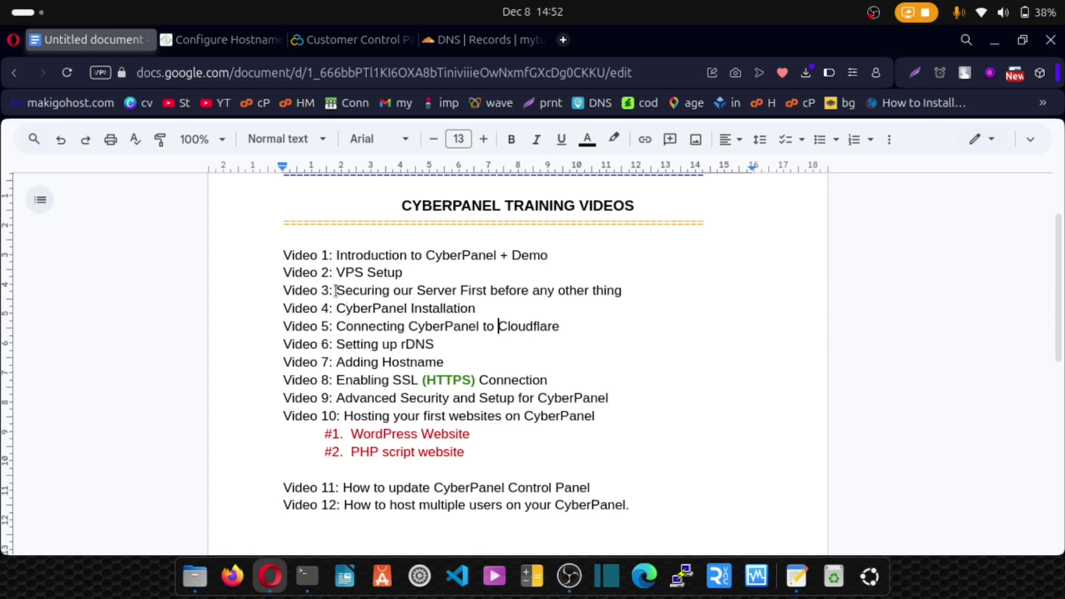
click(211, 37)
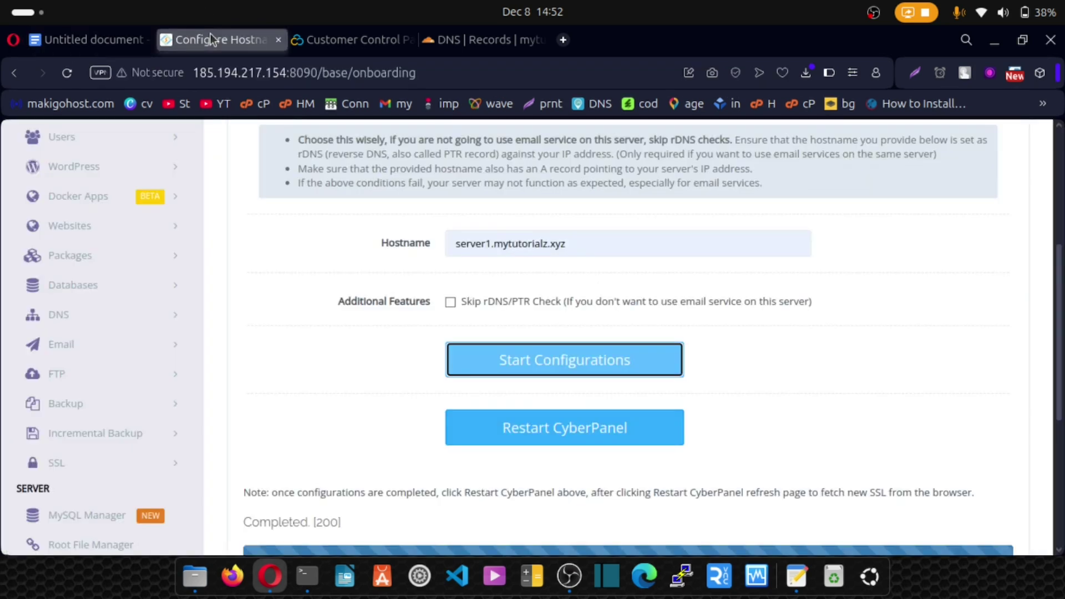
scroll(337, 464, up, 4)
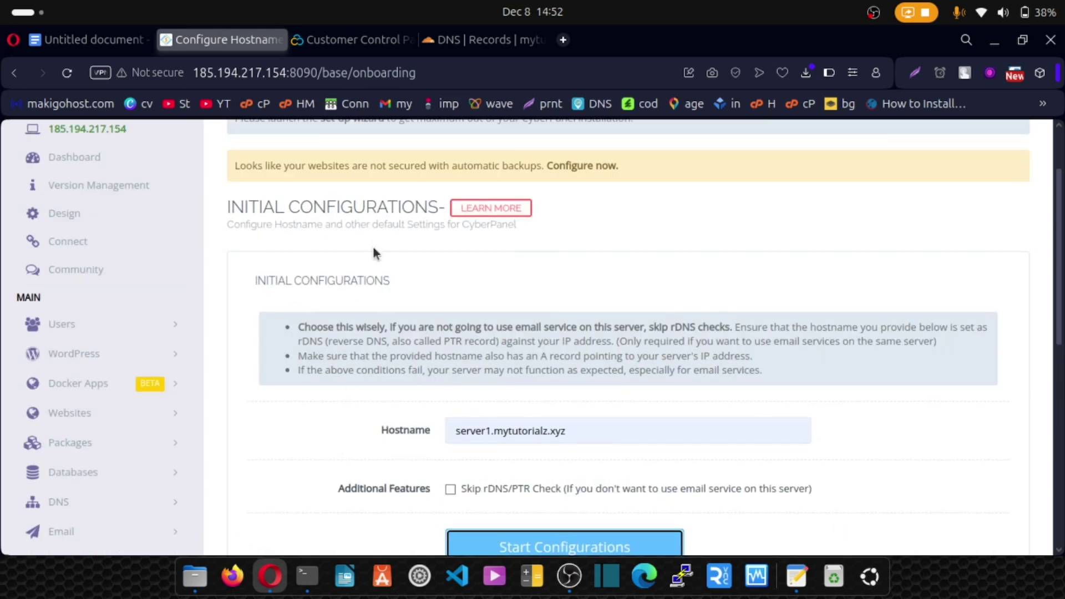
scroll(332, 391, down, 5)
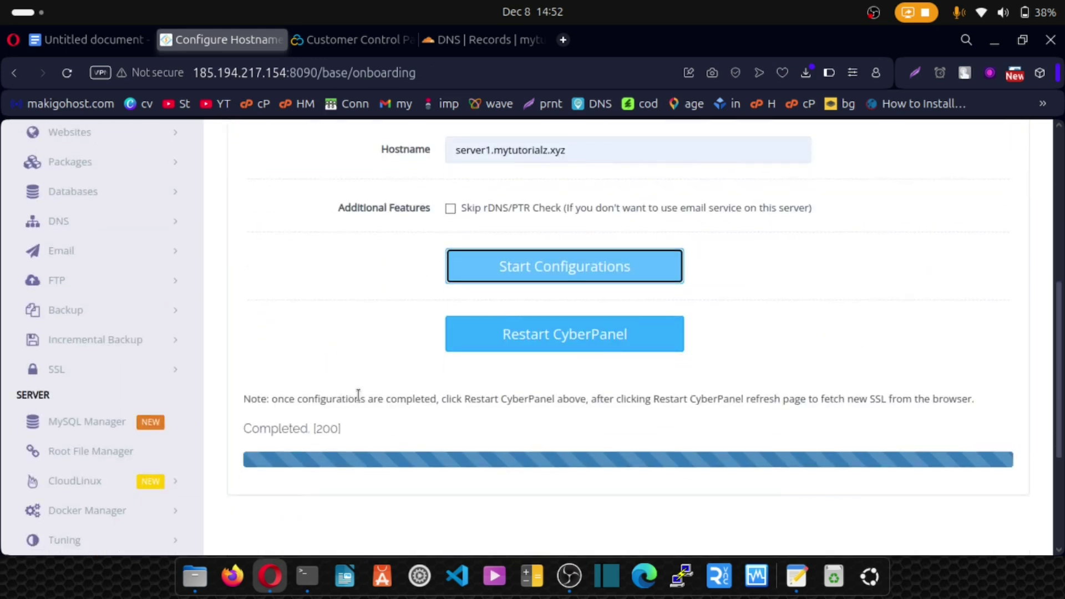
- Restart CyberPanel, reload the onboarding page, and proceed past the certificate warning
click(527, 342)
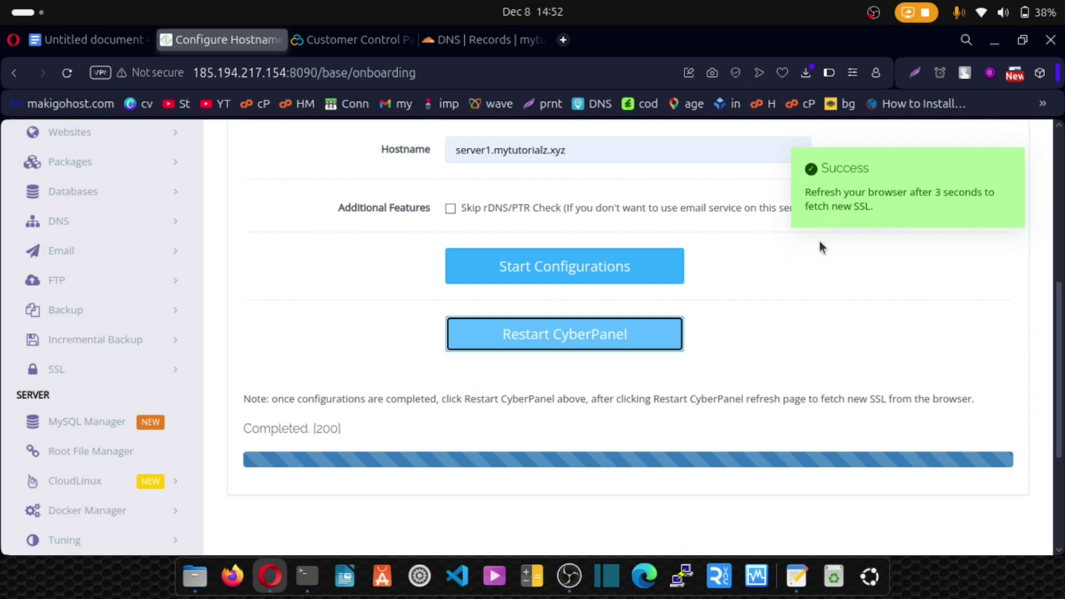
click(66, 78)
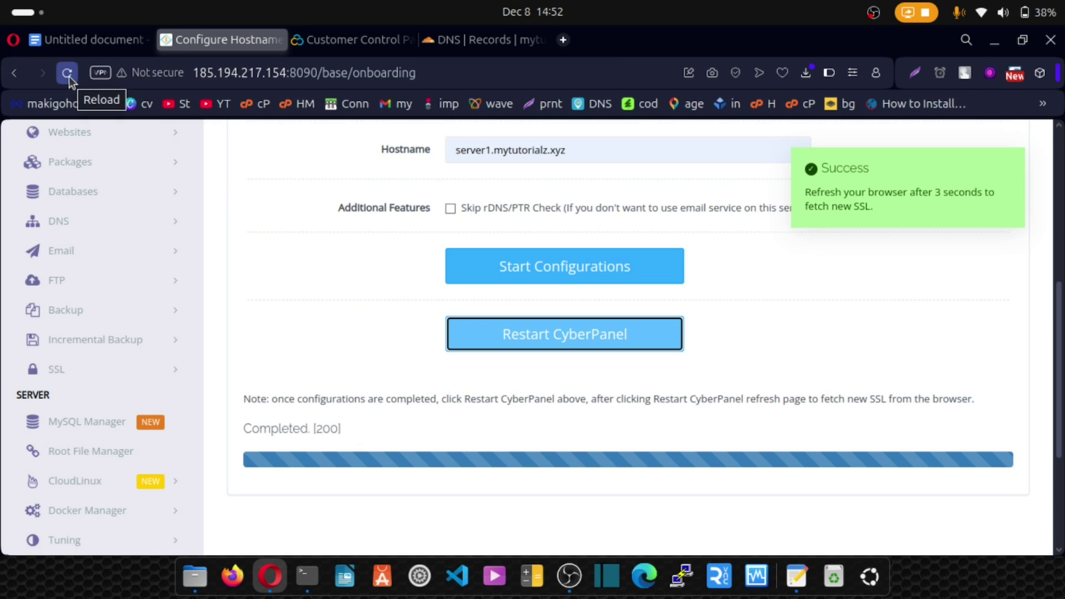
click(69, 75)
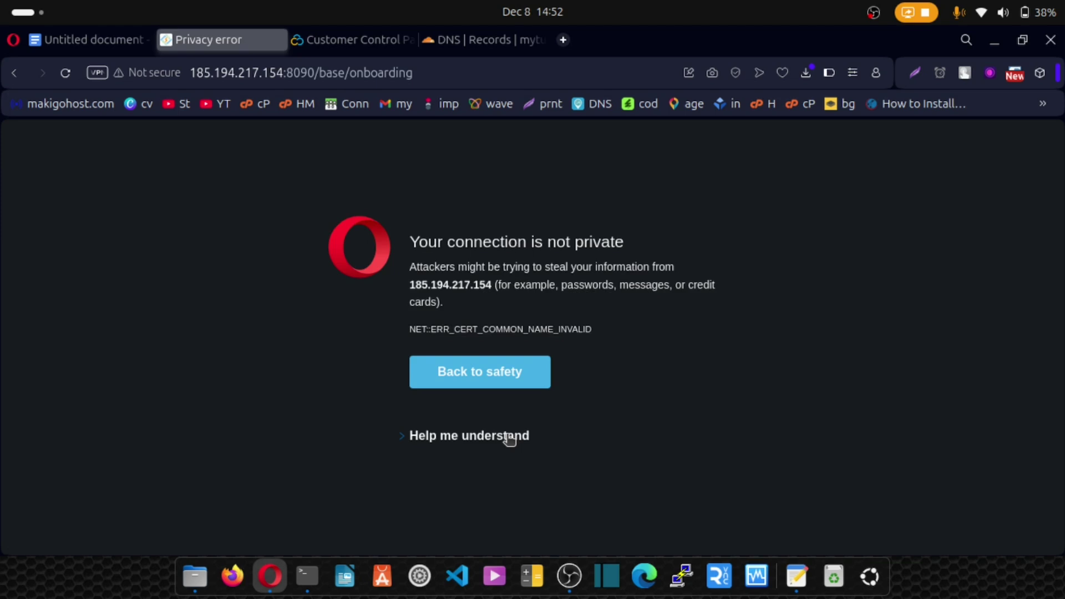
click(509, 437)
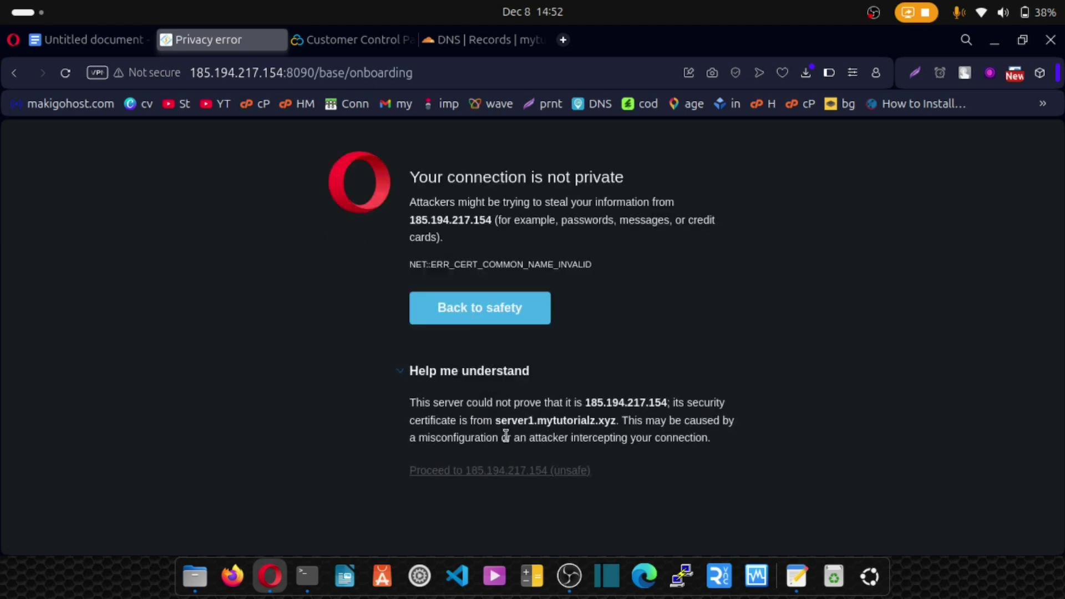
click(507, 472)
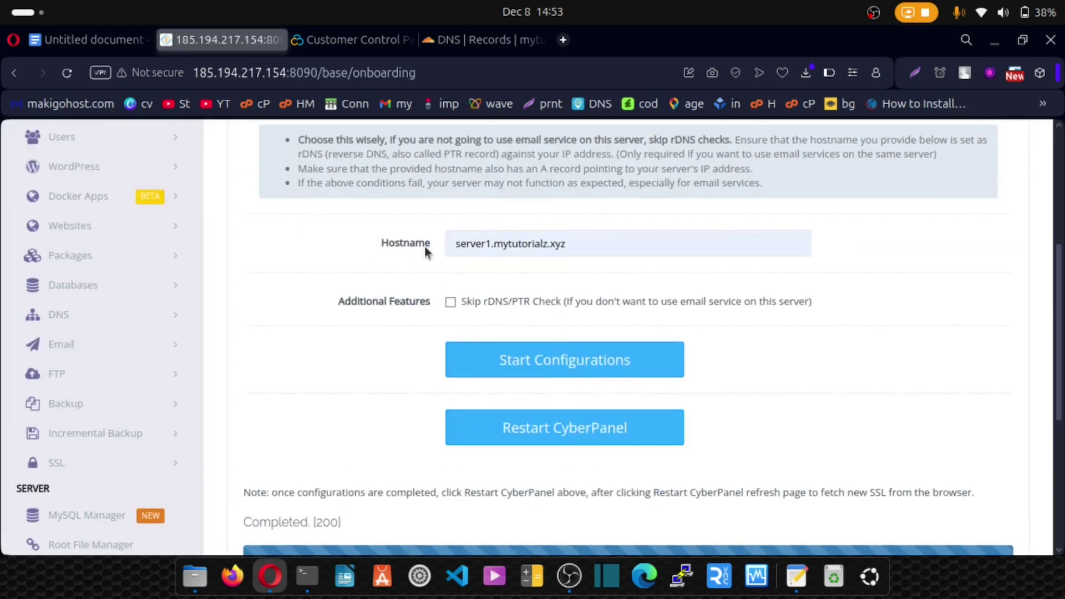
- Copy the server1.mytutorialz.xyz hostname and load it securely in a new browser tab
click(597, 244)
triple_click(448, 246)
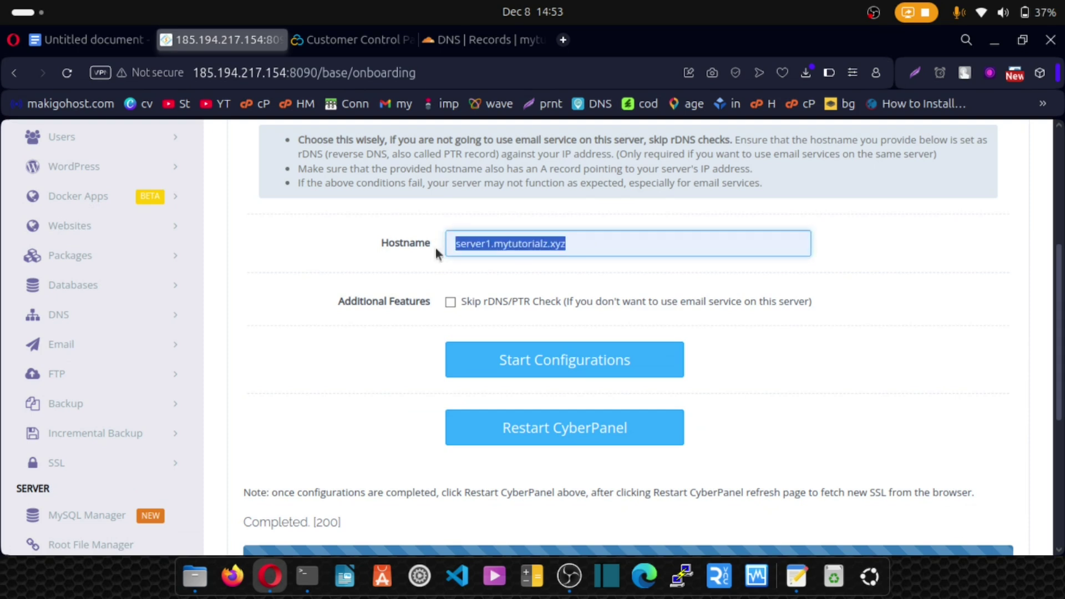
right_click(485, 243)
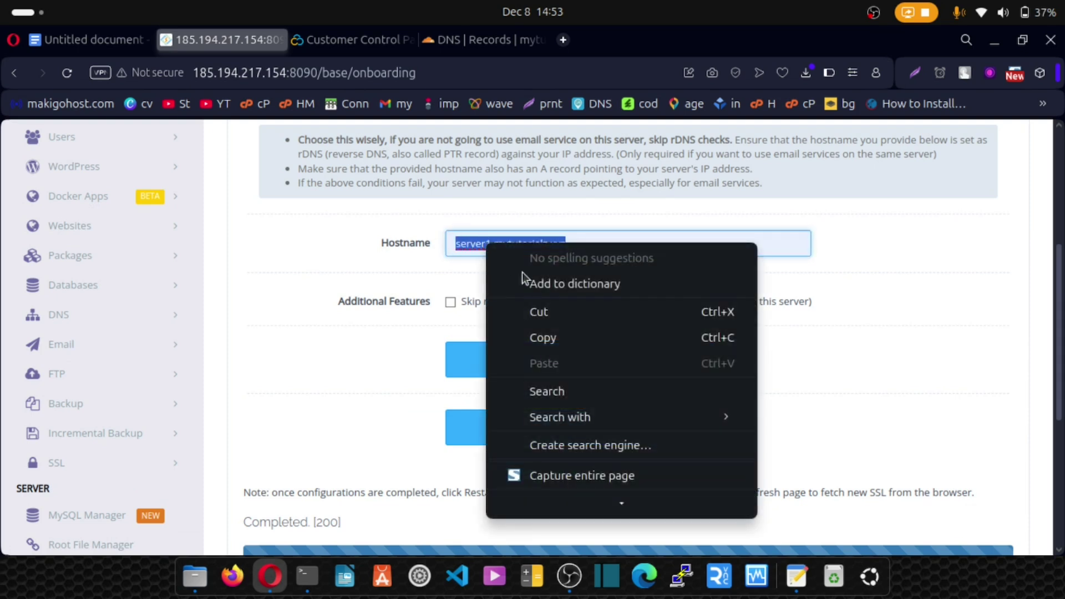
click(495, 337)
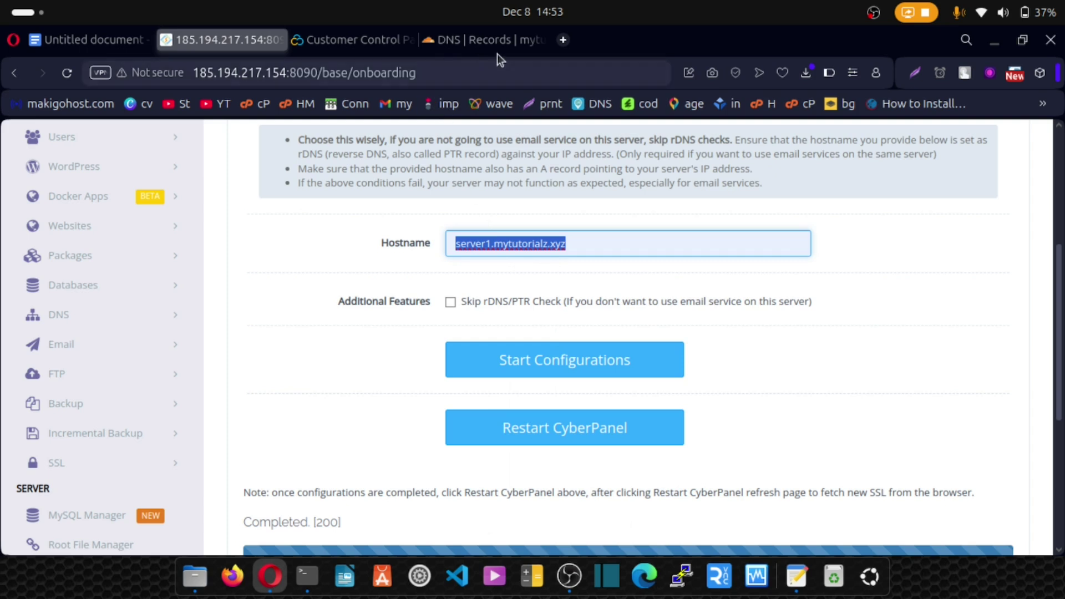
click(564, 43)
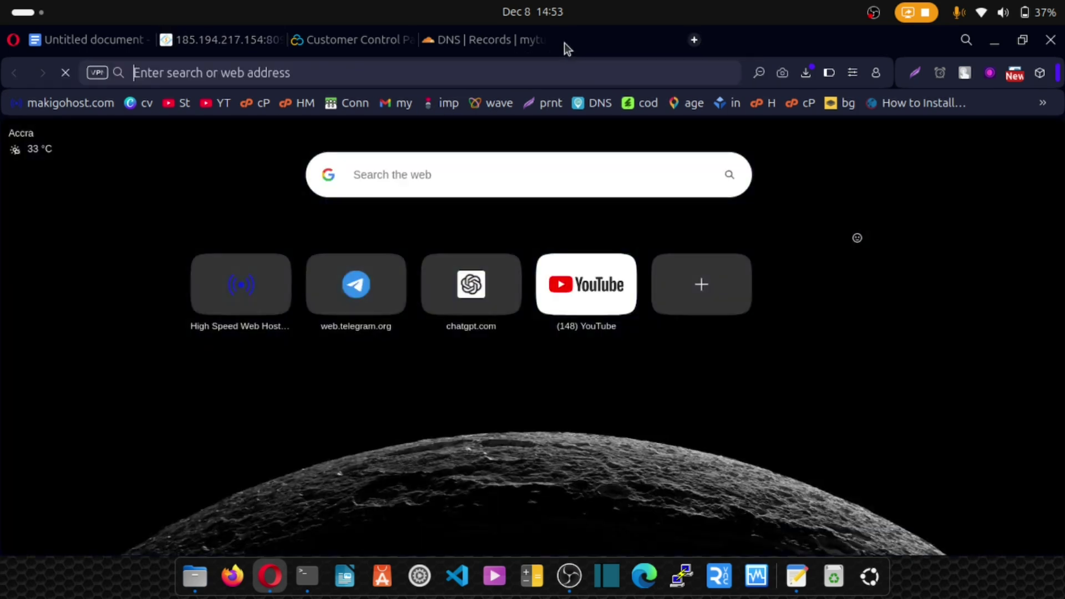
key(ctrl+v)
key(Return)
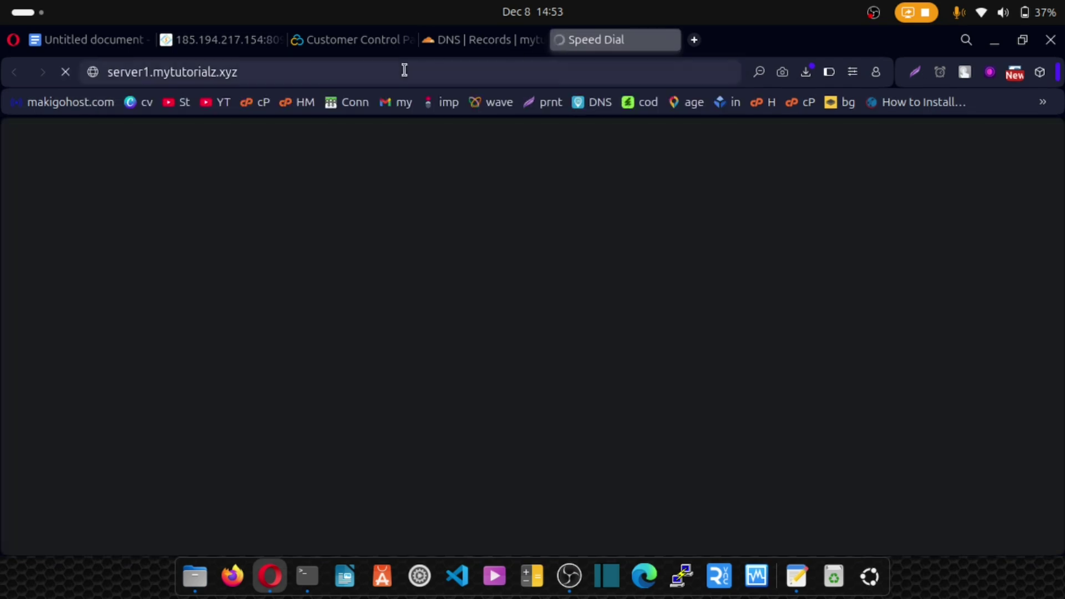
drag(304, 72, 133, 74)
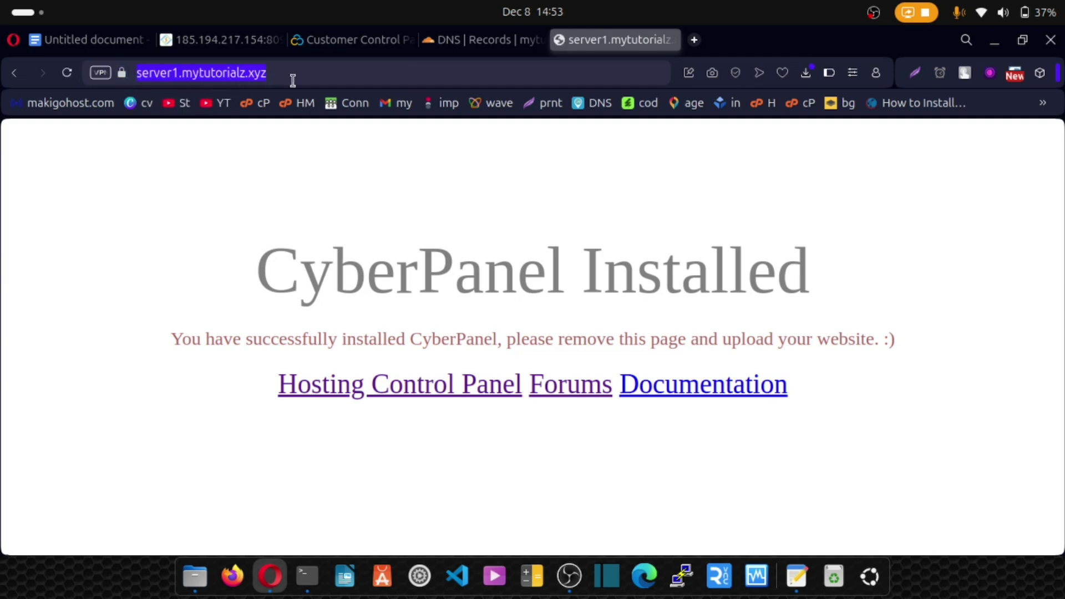
- Add the port to the server1.mytutorialz.xyz address to load the login page on 8090
click(224, 35)
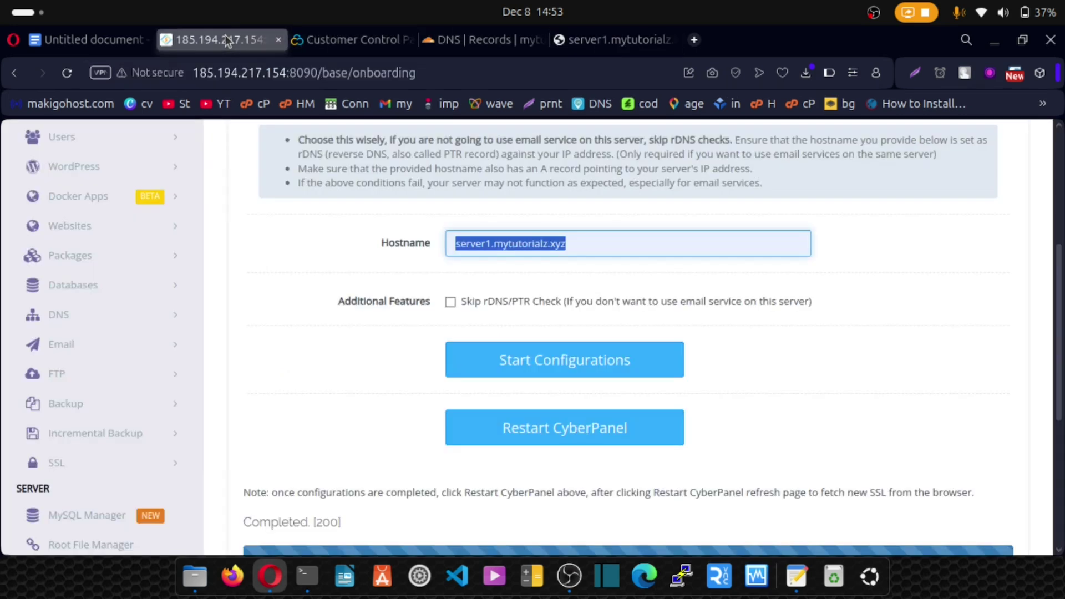
click(596, 42)
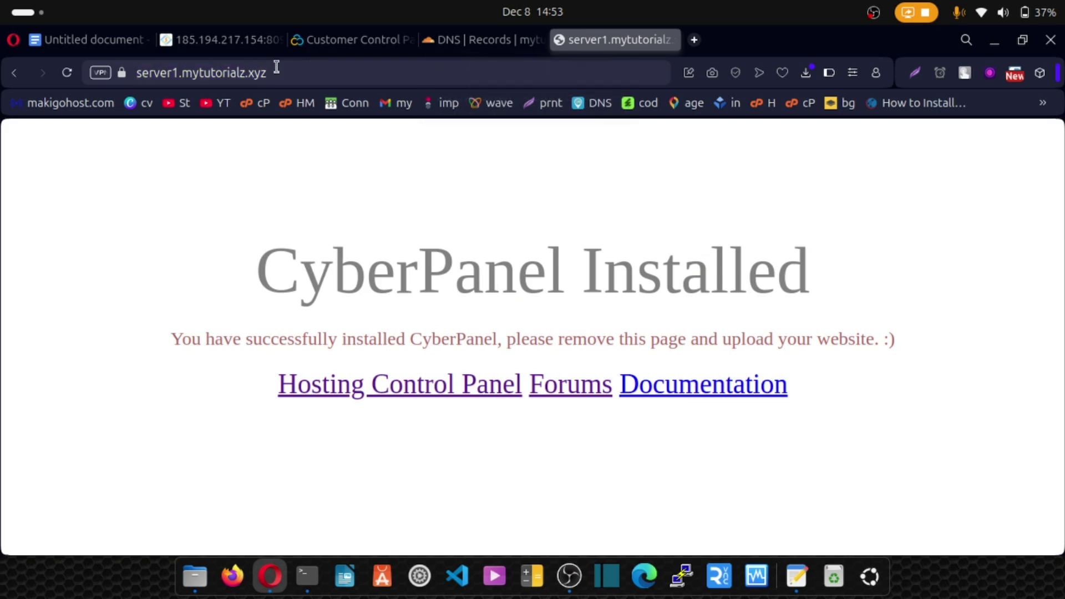
text(:)
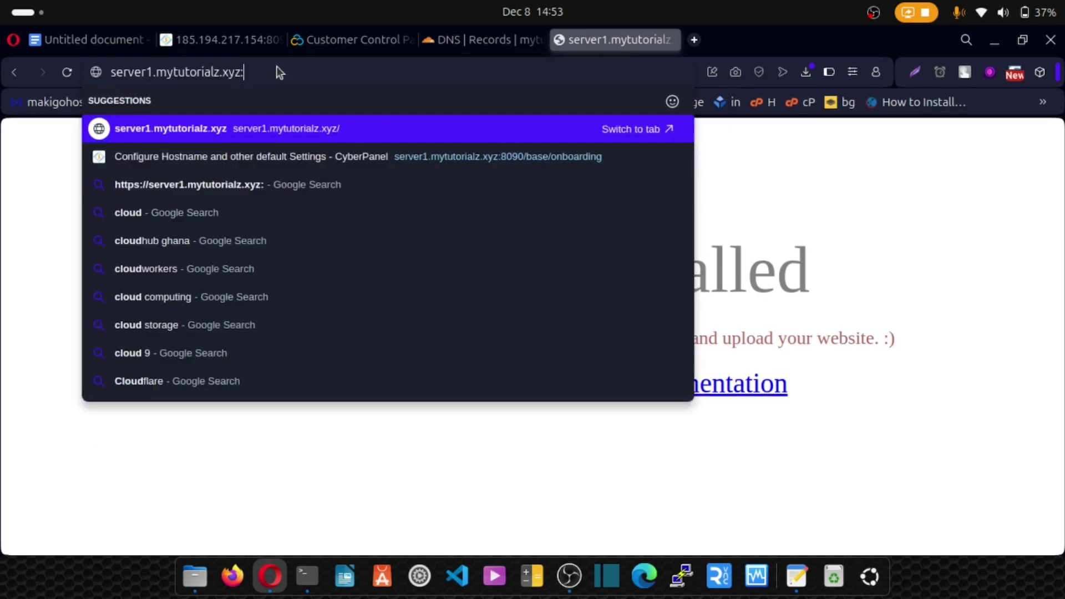
text(80)
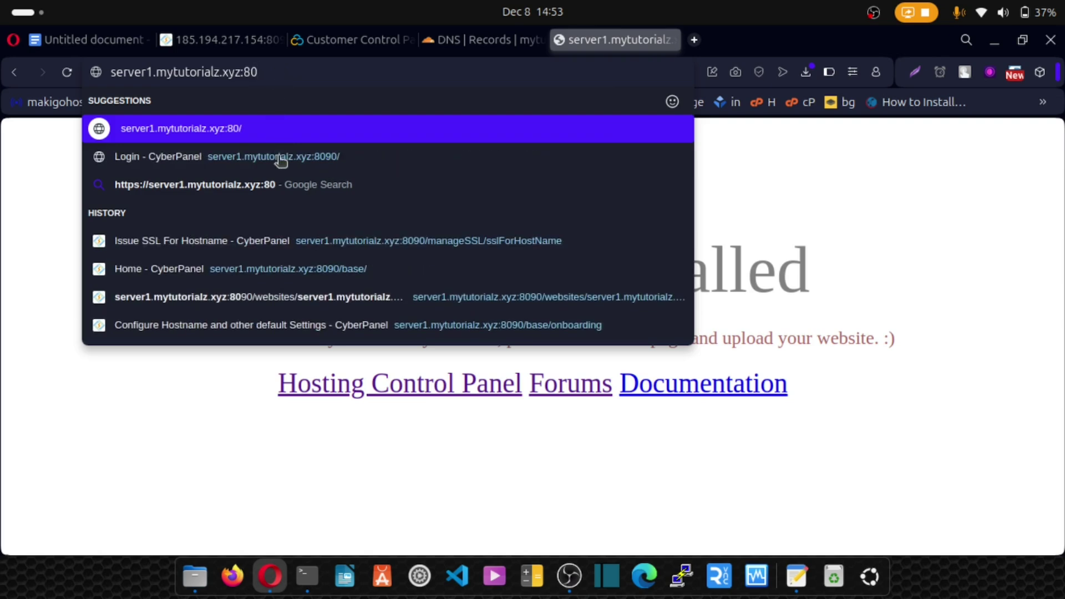
key(Return)
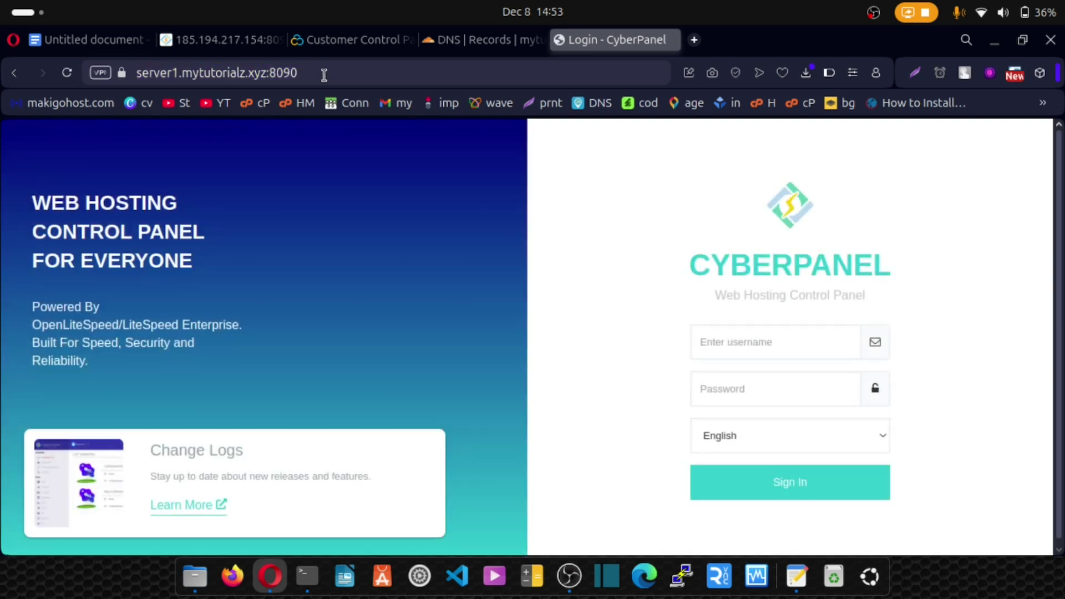
- Check the Video 8 SSL connection line, then return to the 185.194.217.154 onboarding page
click(102, 44)
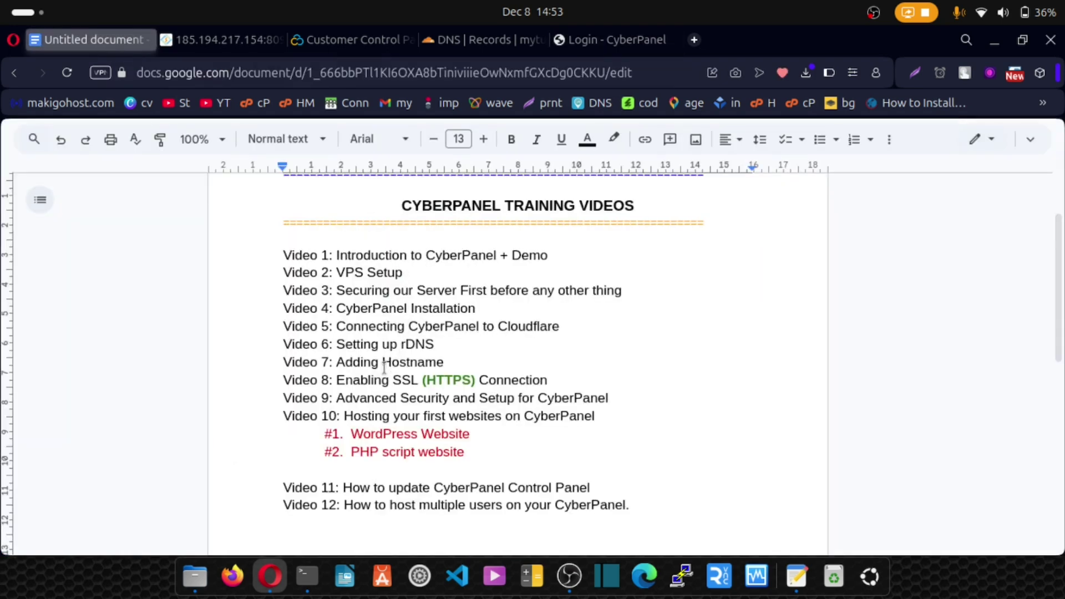
drag(345, 382, 525, 379)
click(526, 379)
click(216, 38)
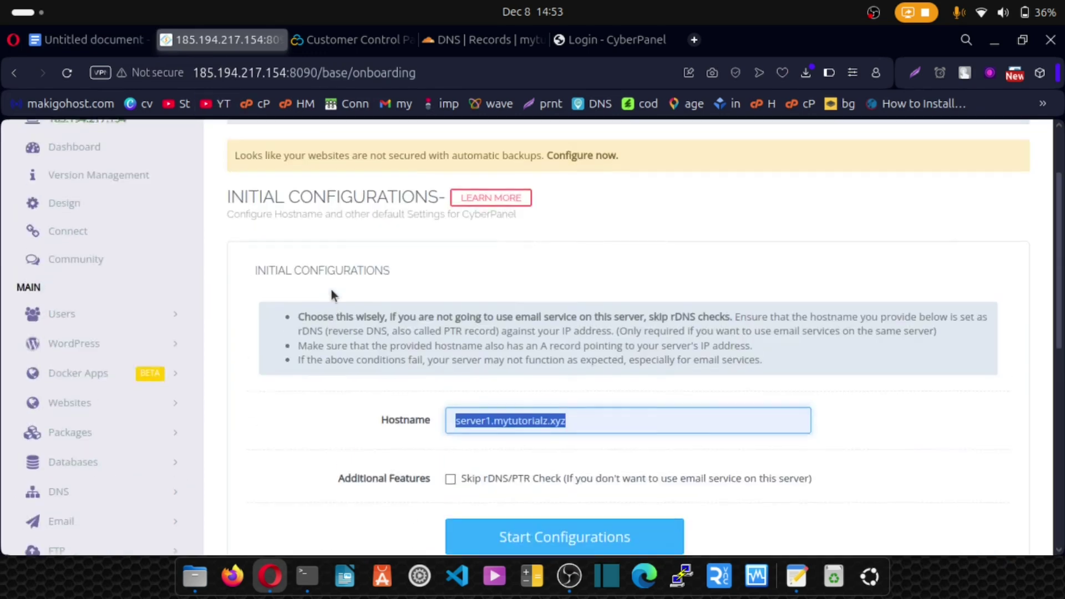